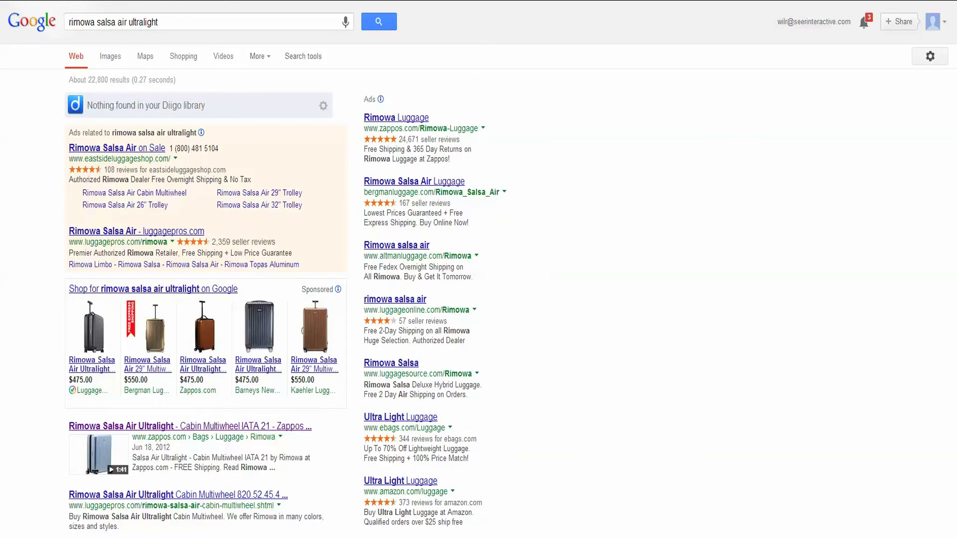
Scroll down the rimowa results to ZapposGear's Salsa Air Ultralight YouTube video
scroll(478, 269, "down", 5)
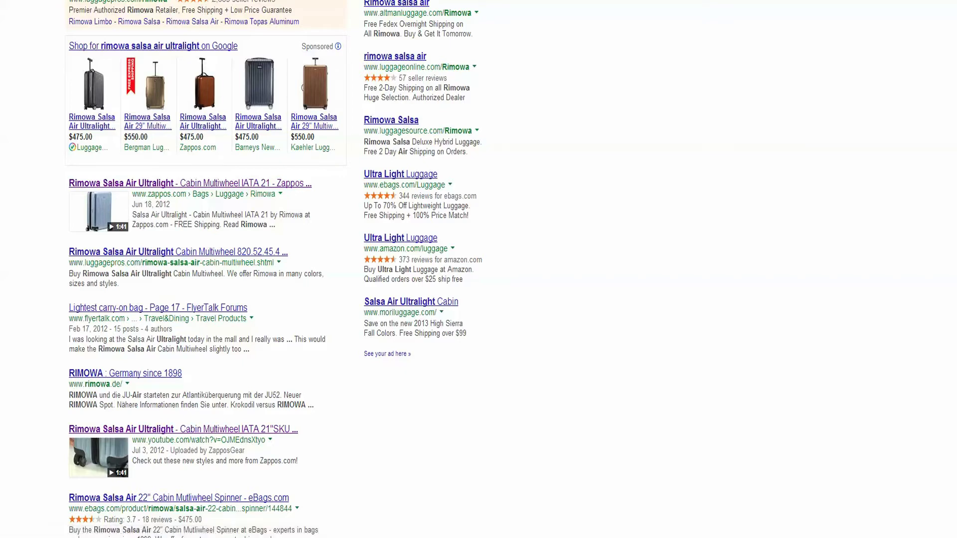
scroll(478, 269, "down", 1)
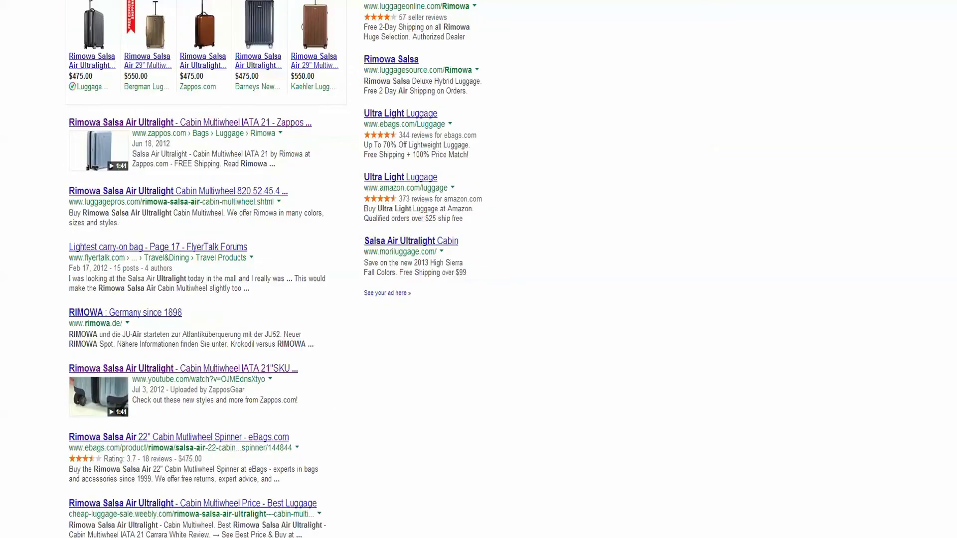
scroll(479, 269, "down", 1)
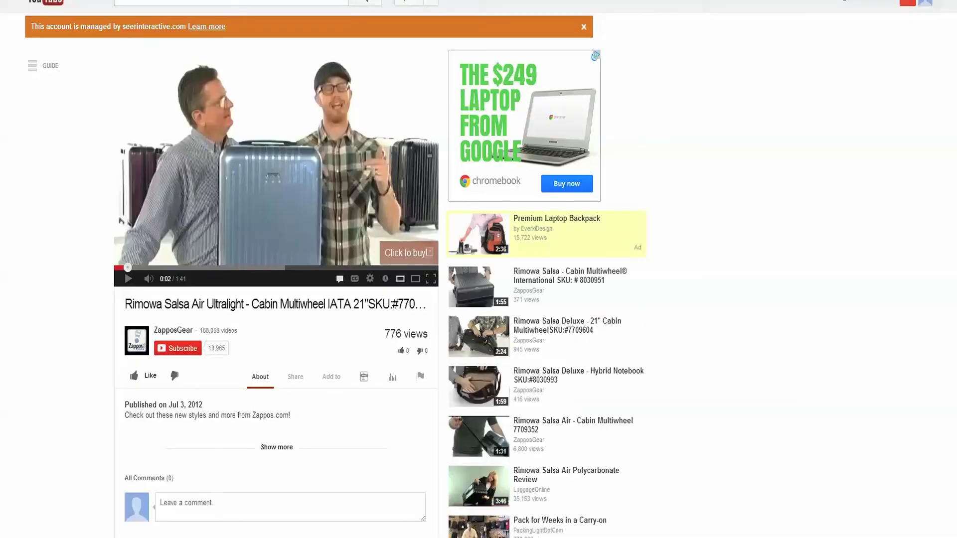
Bring up the ZapposGear channel's uploads RSS feed preview
mouse_move(173, 330)
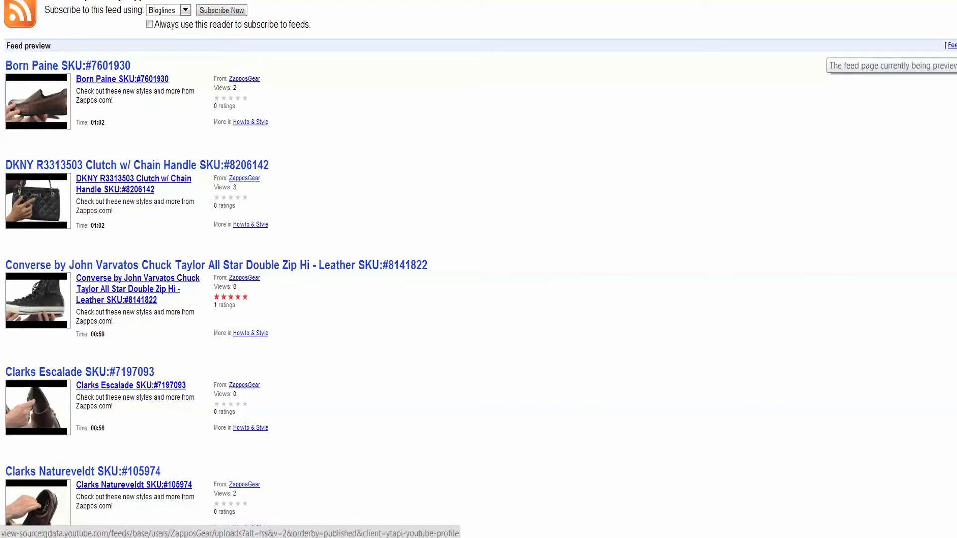
Open the feed's raw source view and copy its address
left_click(951, 45)
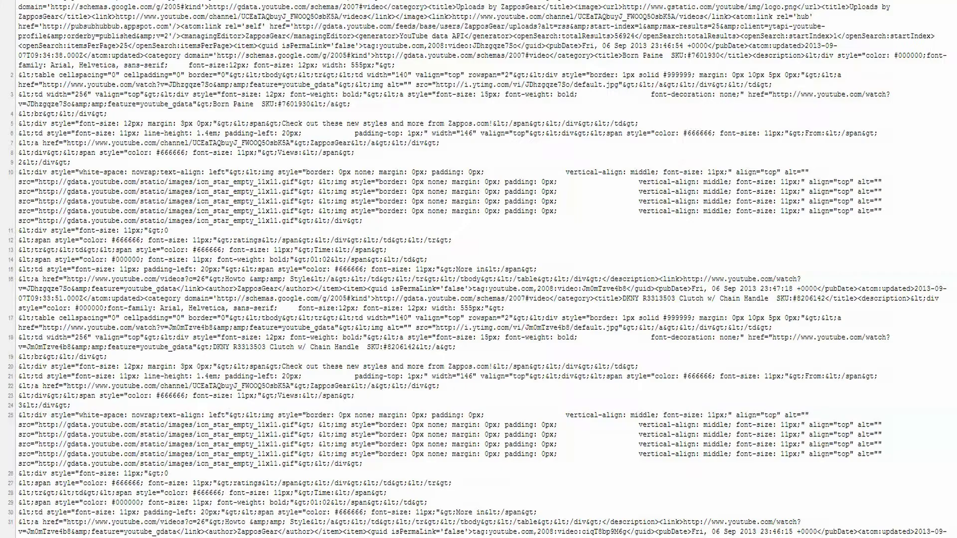
right_click(351, 0)
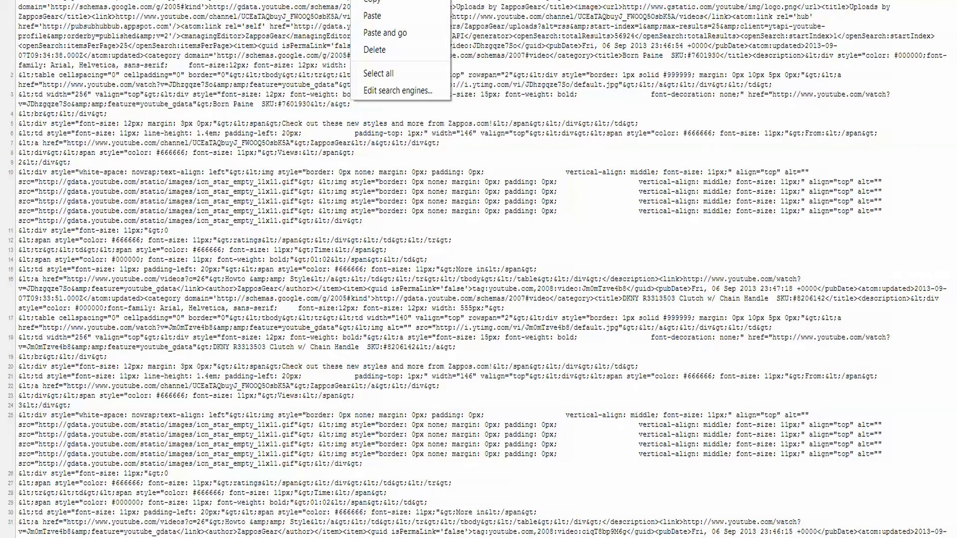
key("Escape")
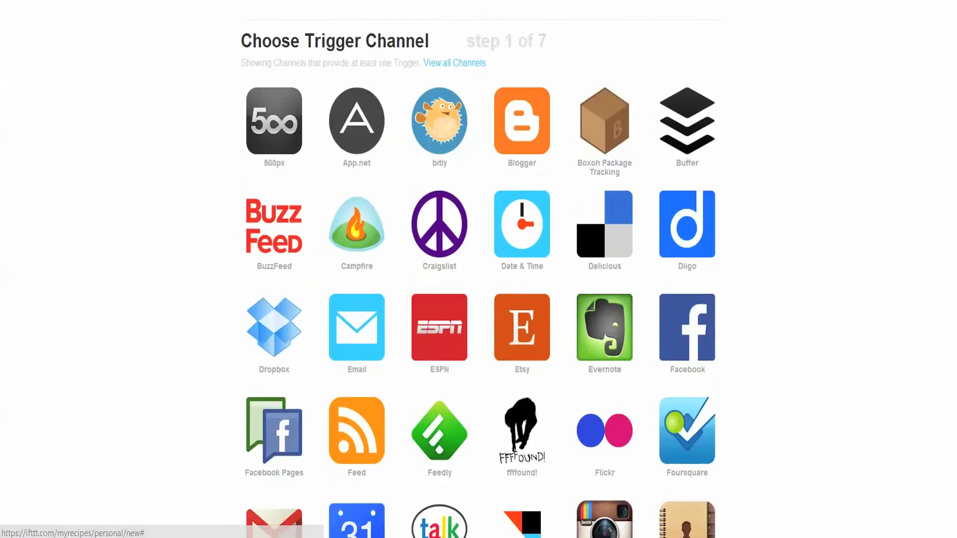
Pick Feed from the channel grid as the recipe's trigger channel
scroll(478, 269, "down", 12)
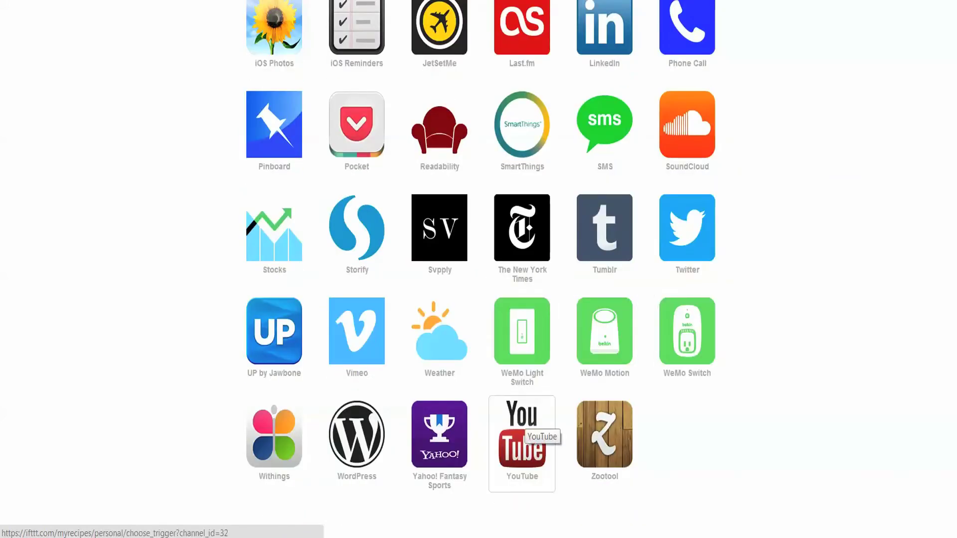
scroll(478, 269, "up", 7)
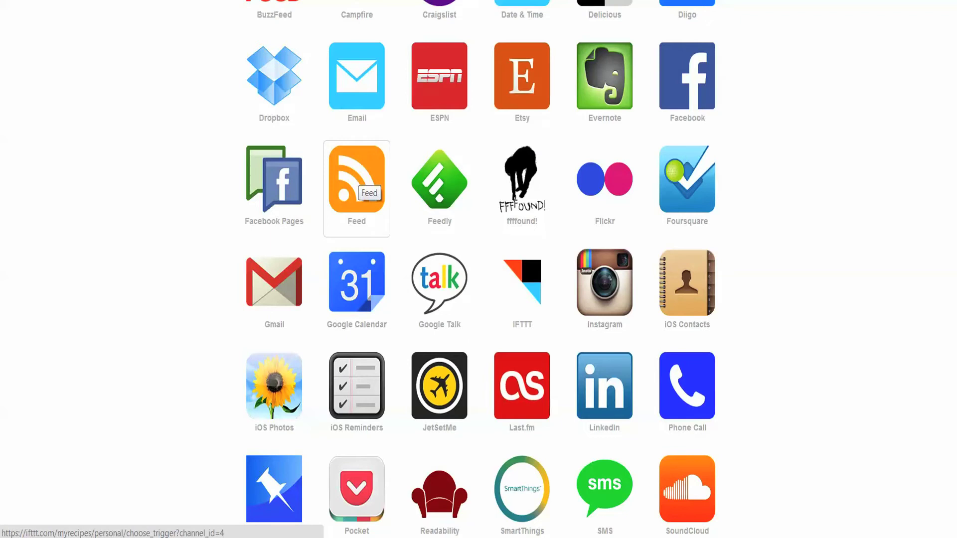
left_click(356, 185)
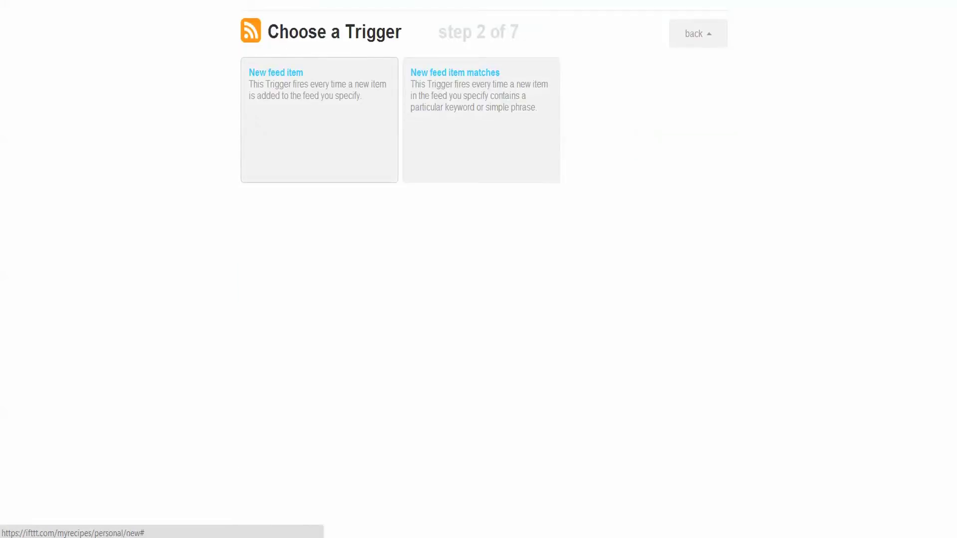
Create a 'New feed item matches' trigger on the pasted YouTube feed URL with keyword 'rimowa'
left_click(481, 120)
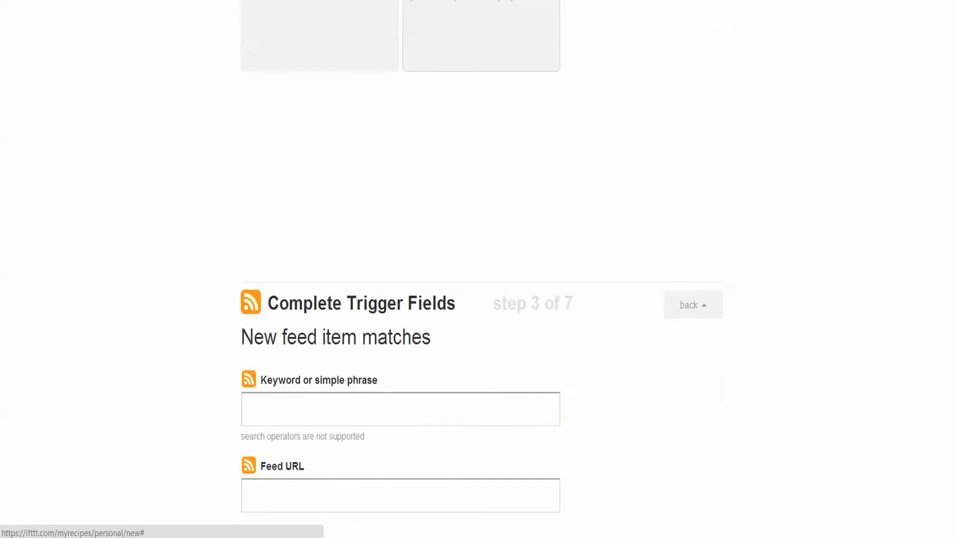
left_click(400, 224)
key("ctrl+v")
left_click(400, 138)
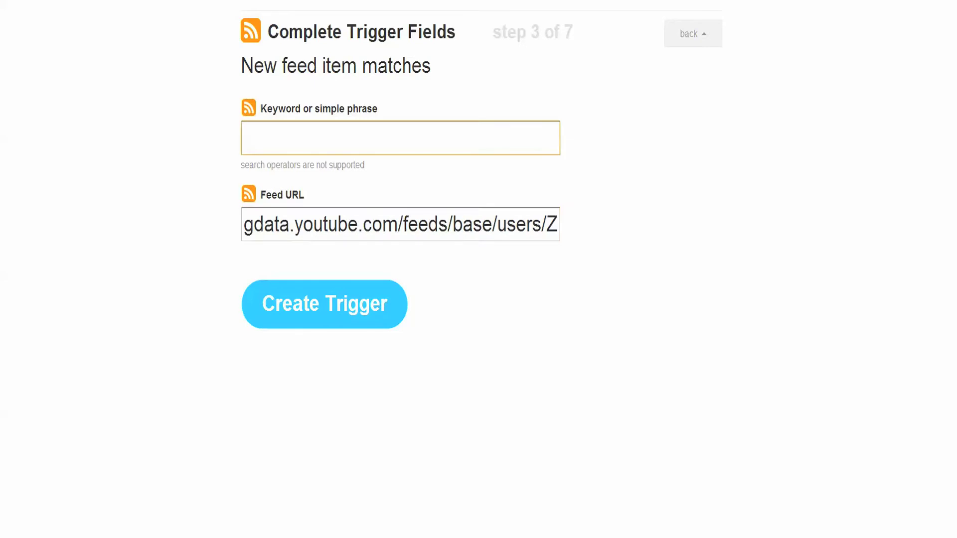
type("rimowa")
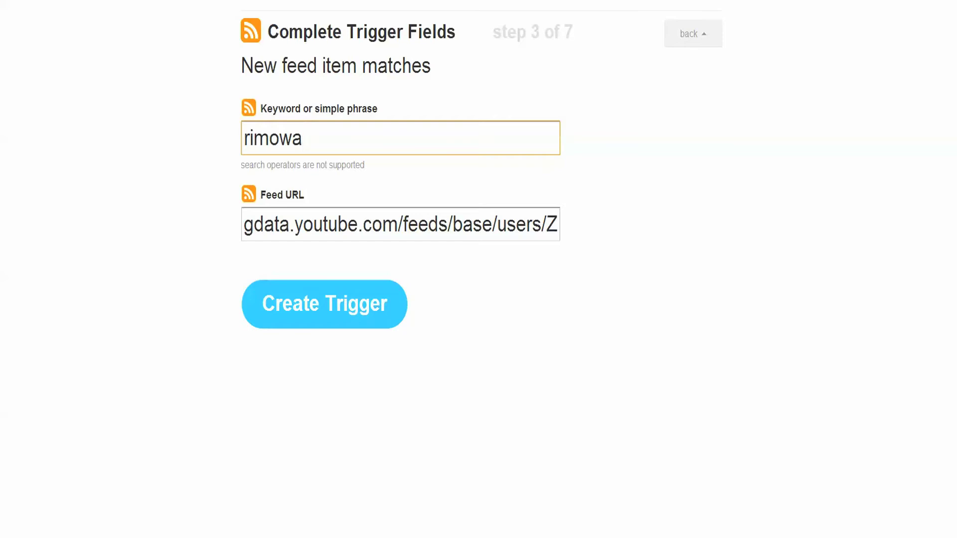
key("Return")
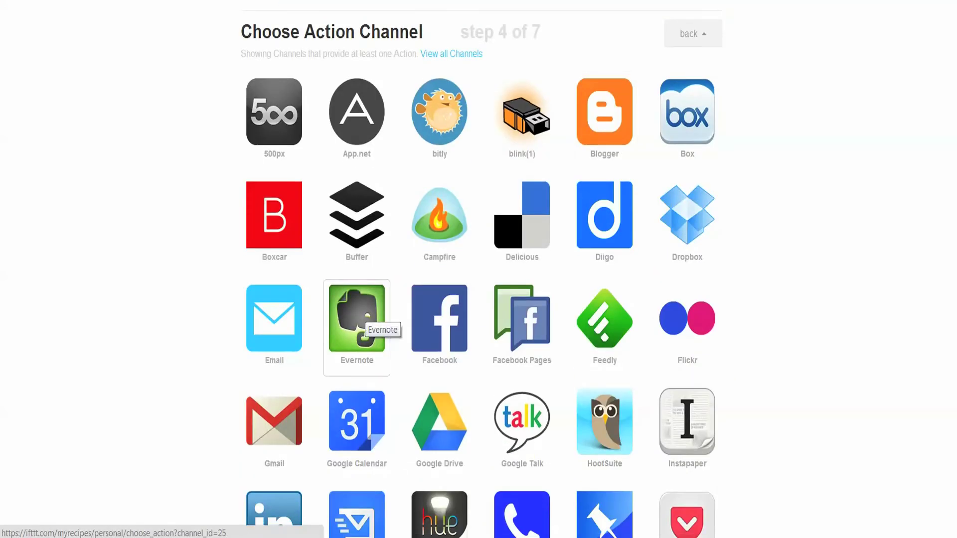
Choose Evernote as the action channel and its 'Create a note' action
left_click(360, 319)
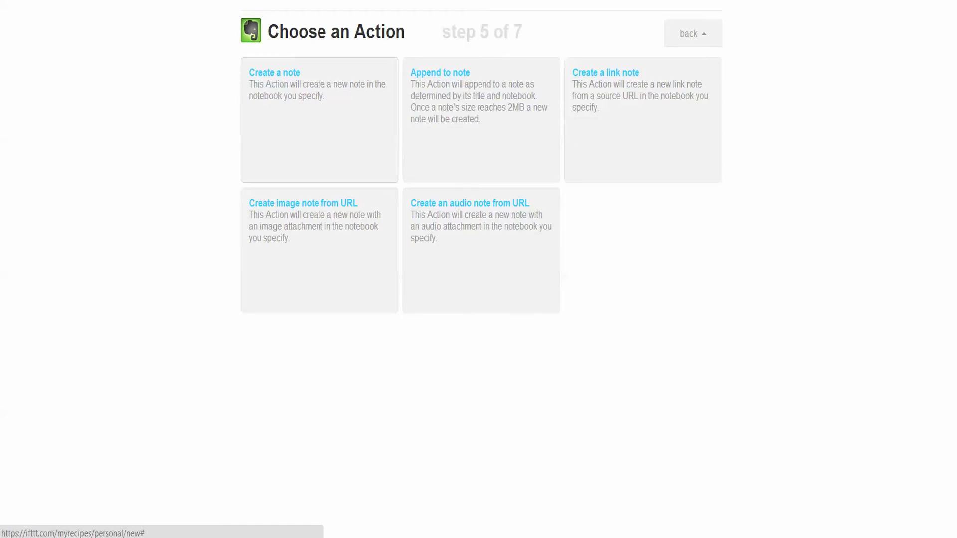
left_click(319, 120)
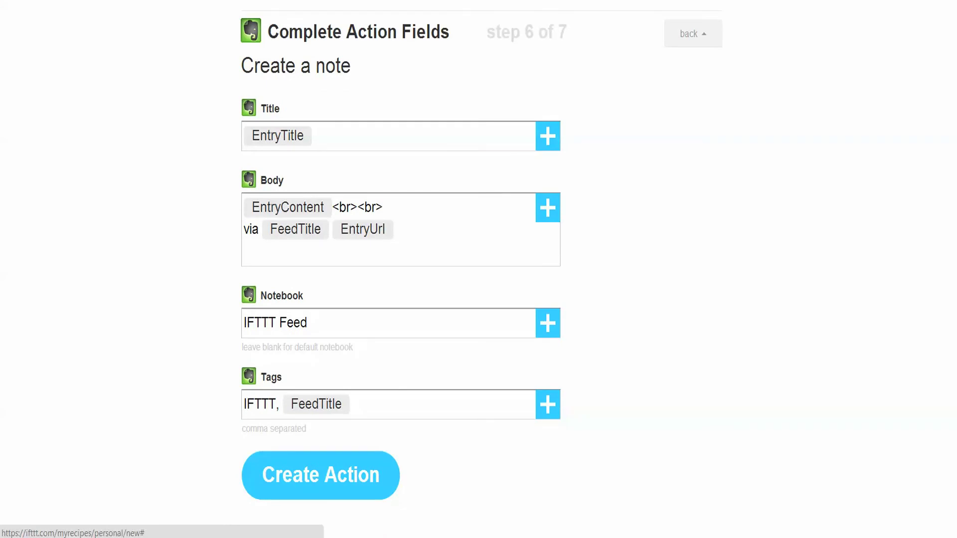
Replace the note title with 'Rimowa Review from Zappos'
left_click(278, 135)
key("ctrl+a")
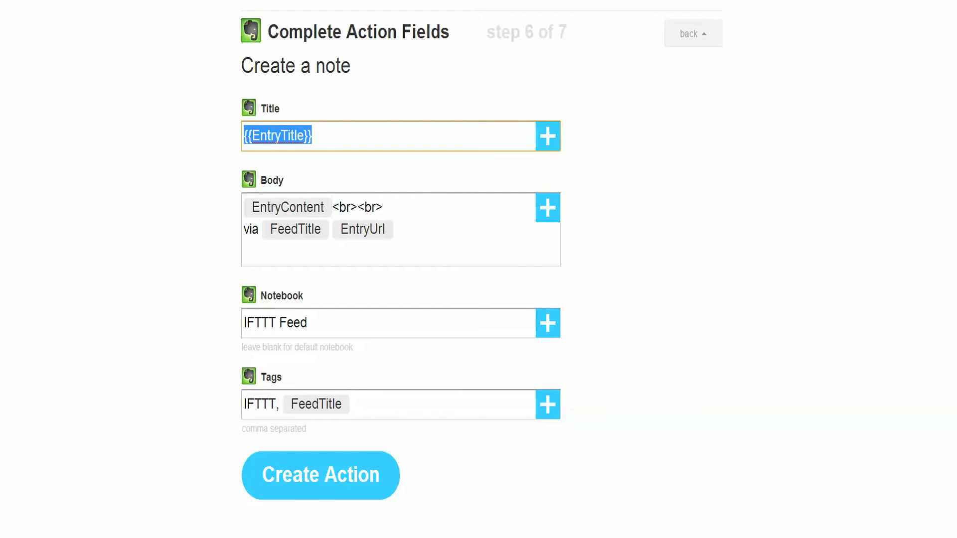
type("Rimowa")
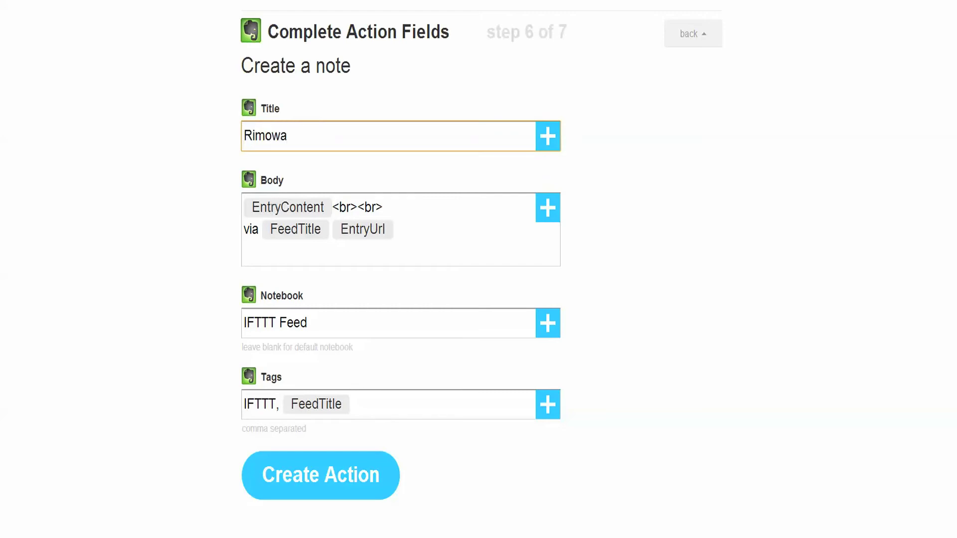
type(" Review from Zappos")
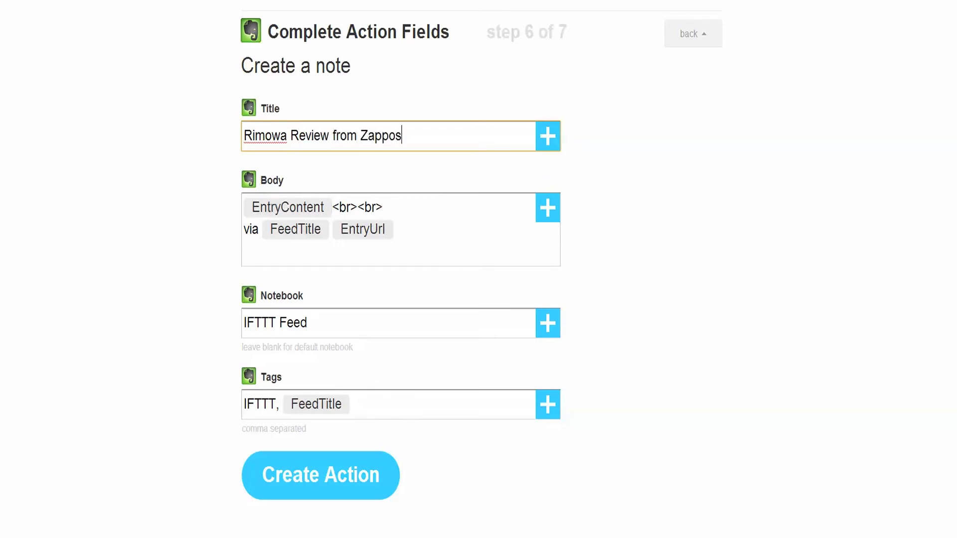
Set the notebook to '[client]' and the tags to 'IFTTT, client, video-competitor'
left_click_drag(307, 323, 244, 323)
type("[client]")
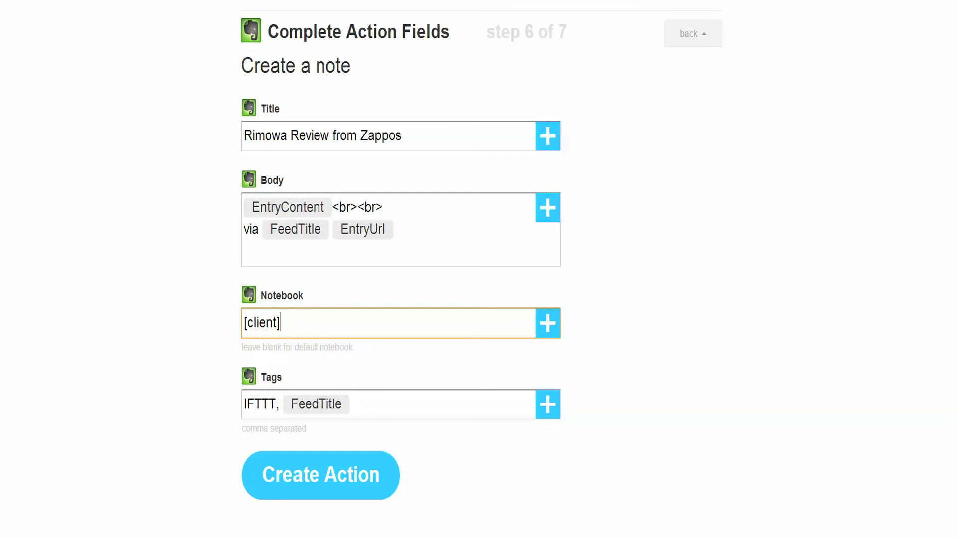
key("Tab")
key("shift+Left")
key("shift+Left")
key("shift+Left")
key("shift+Left")
key("shift+Left")
key("shift+Left")
key("shift+Left")
key("shift+Left")
key("shift+Left")
key("shift+Left")
key("shift+Left")
key("shift+Left")
key("shift+Left")
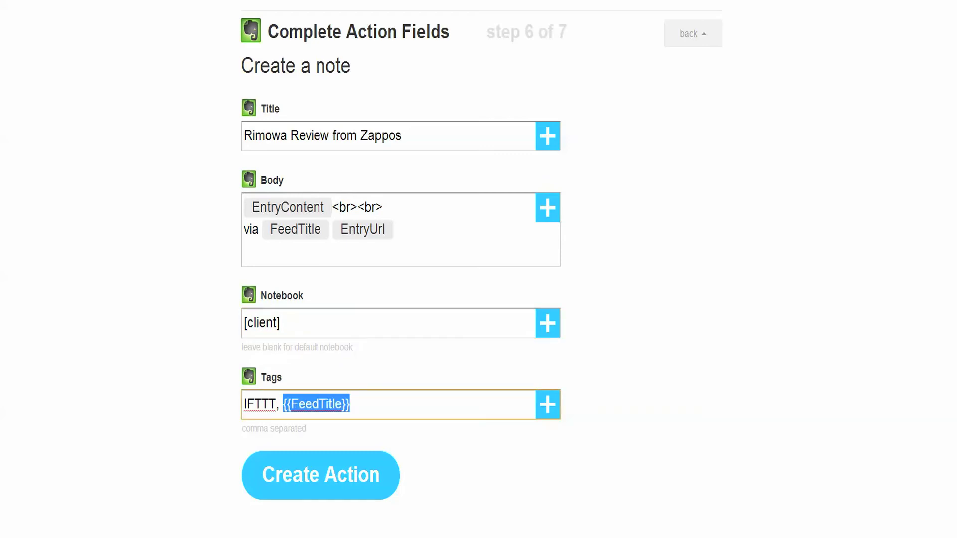
type("client-")
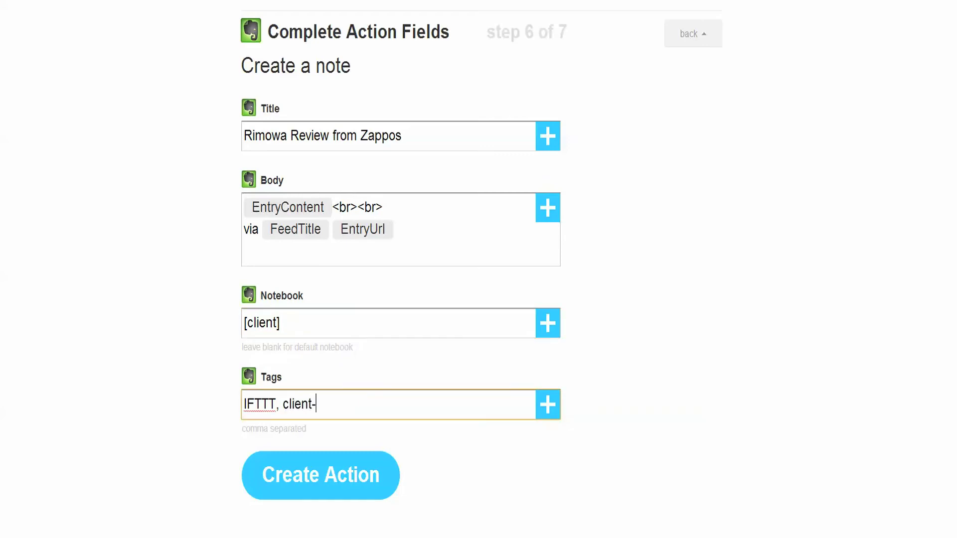
type("video-competitor")
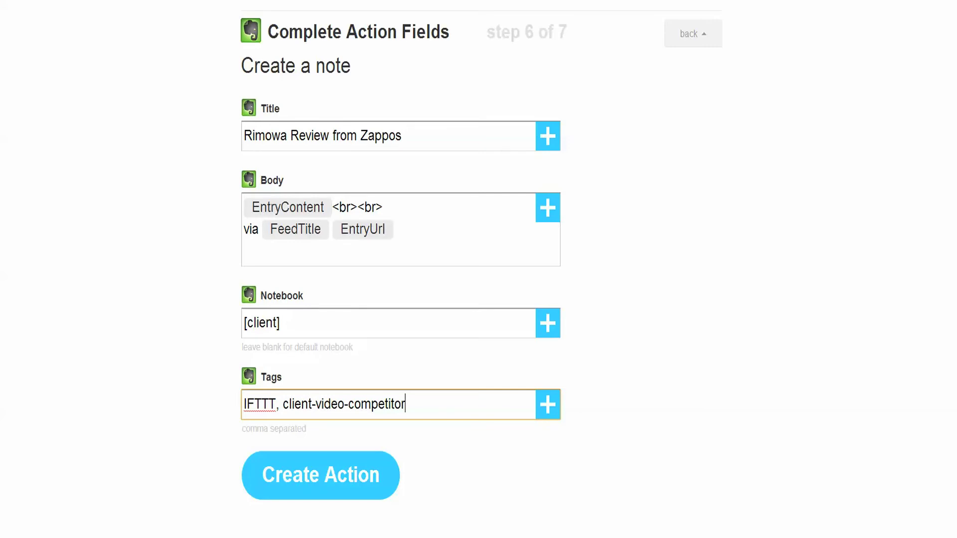
left_click(311, 404)
type(",")
key("Delete")
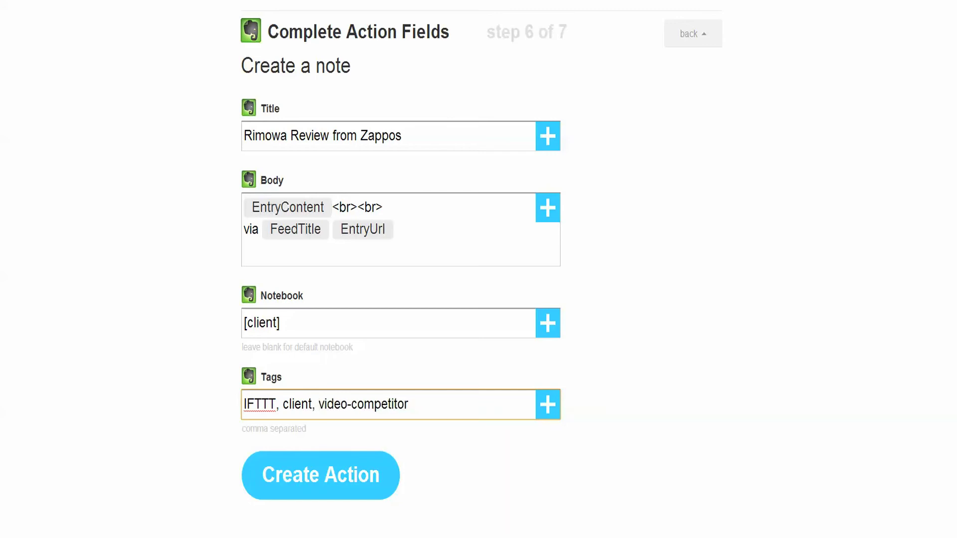
Save the note action and describe the recipe as 'Zappos produces a video for rimowa,watch out check the serp.'
key("Return")
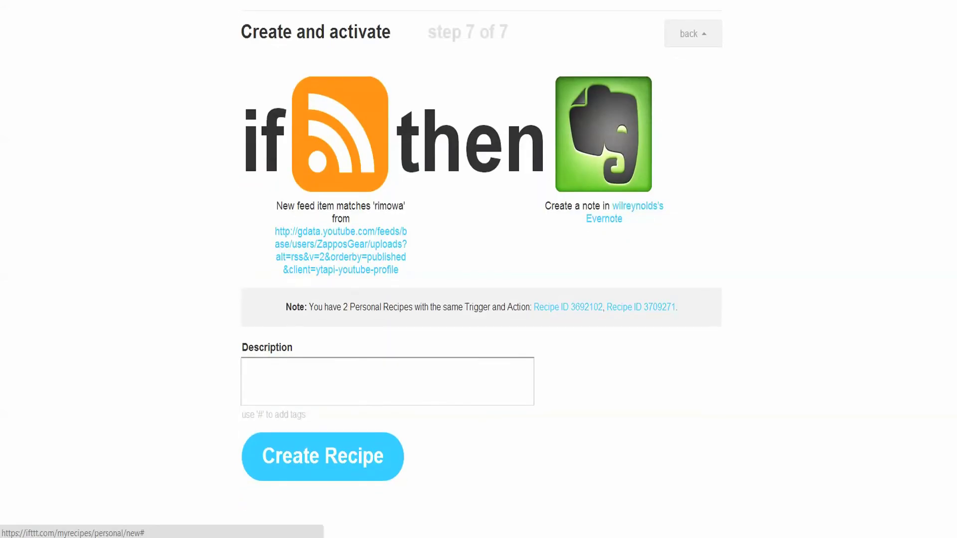
left_click(246, 372)
type("Zappos produces a video for rimowa,watch out check the ri")
key("BackSpace")
key("BackSpace")
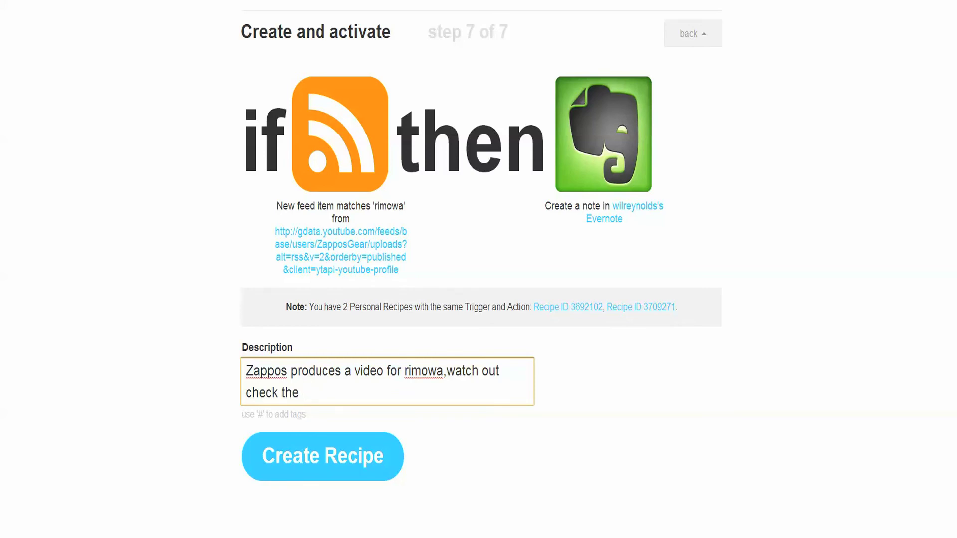
type("serp.")
key("BackSpace")
key("BackSpace")
type("p.")
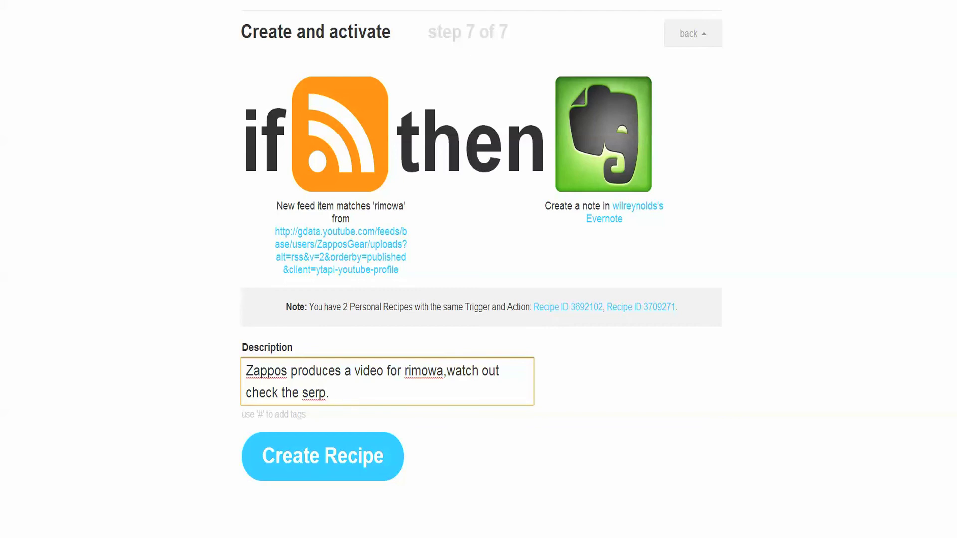